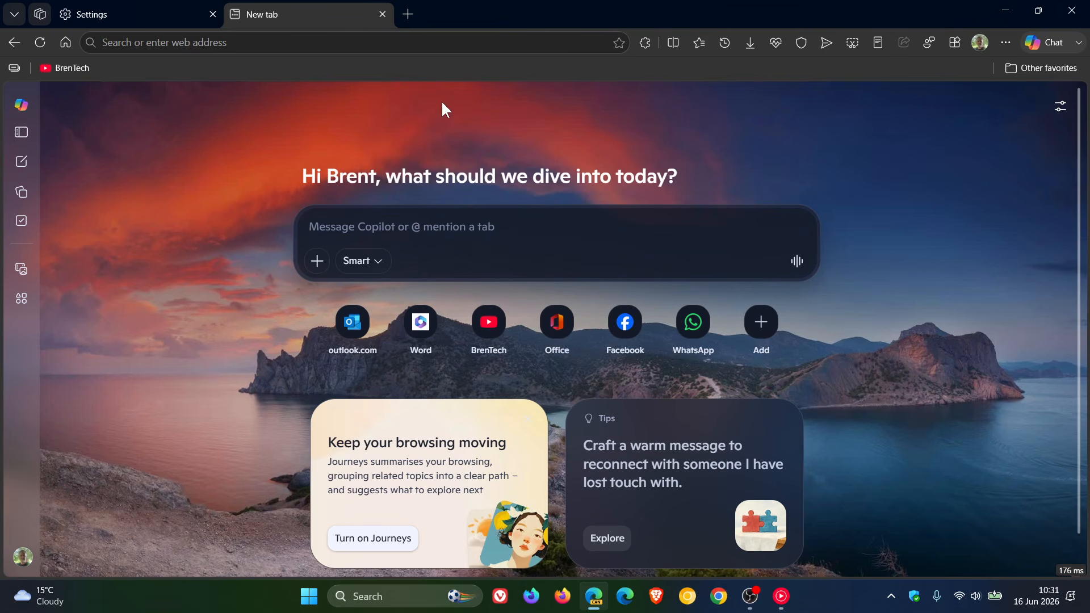
Close the open new tab, turn off the Copilot new tab page setting, and open a fresh tab
left_click(383, 14)
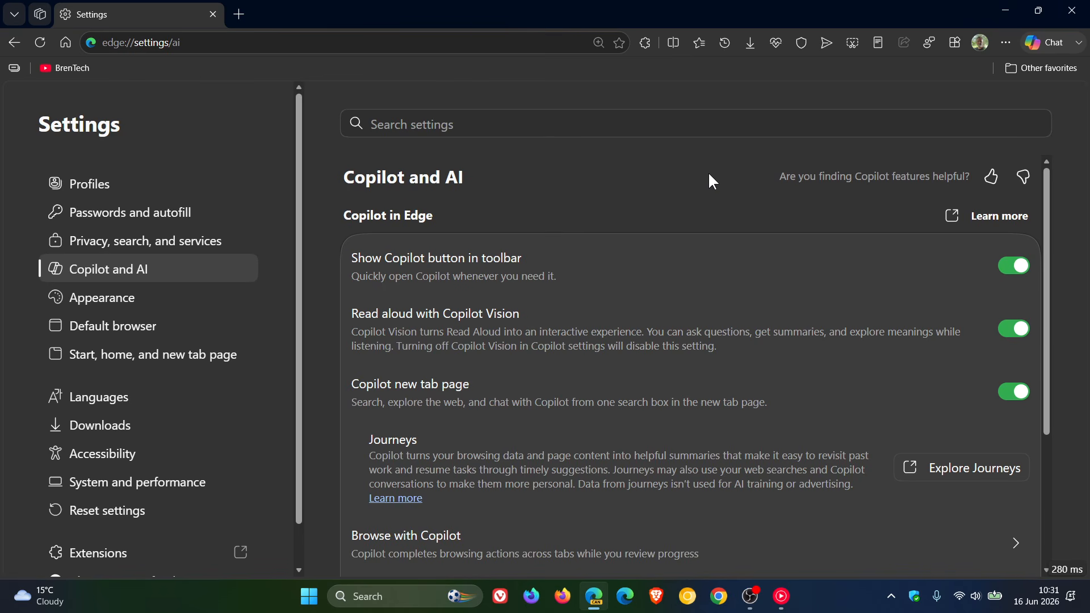
left_click(1011, 391)
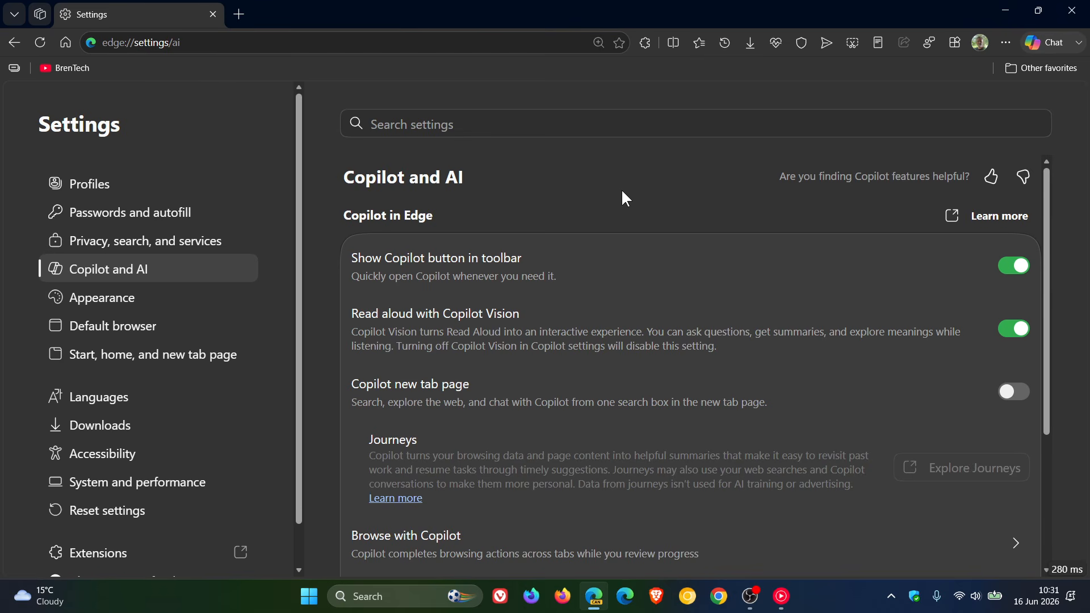
left_click(239, 14)
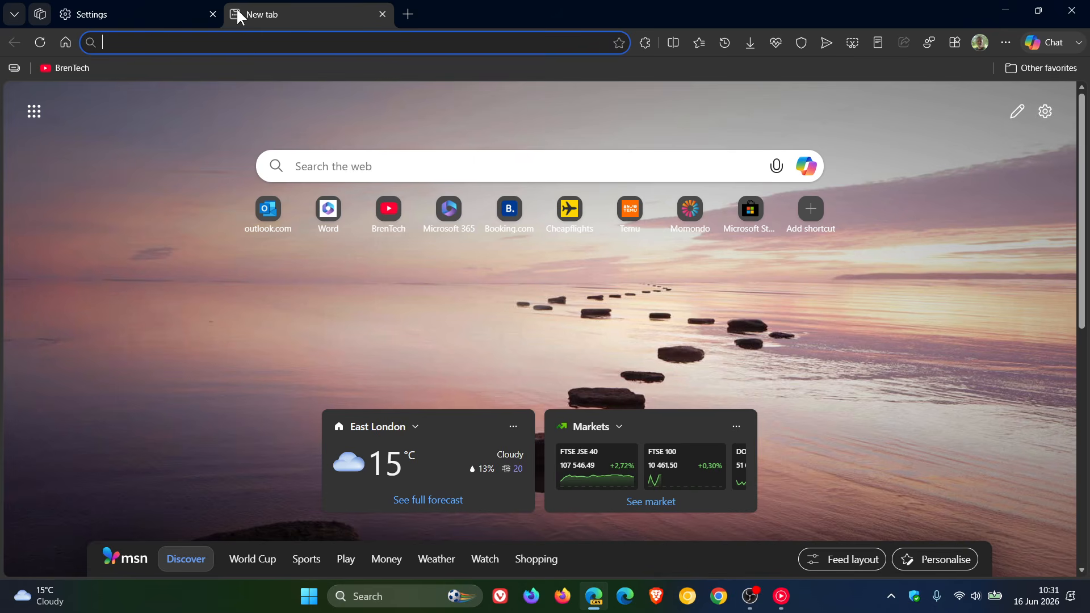
Go to edge://flags/ and search the experiments for "js"
left_click(257, 43)
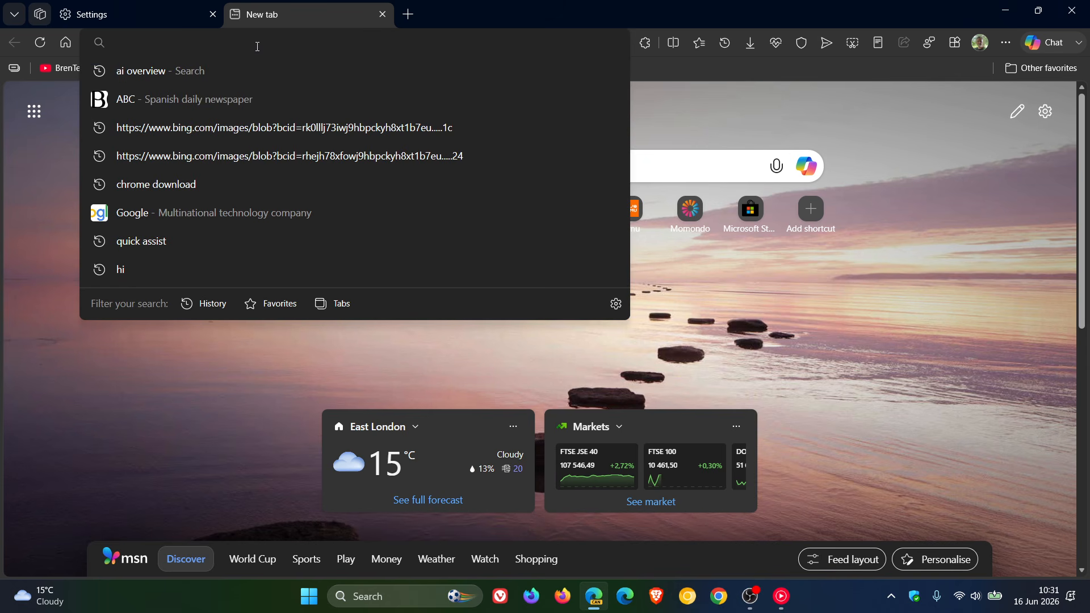
type("edge://flags/")
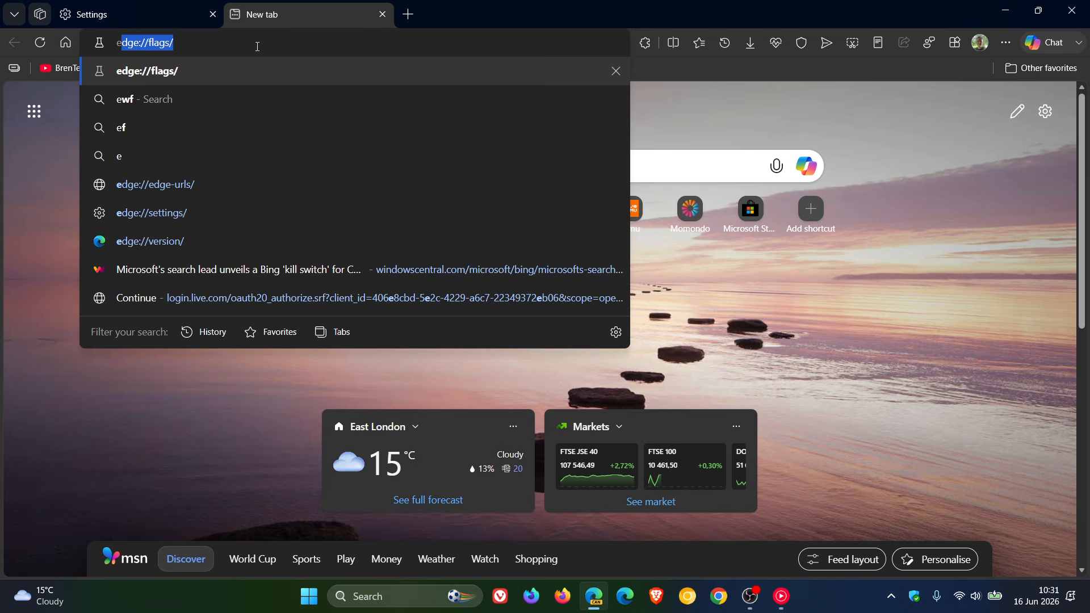
key("Return")
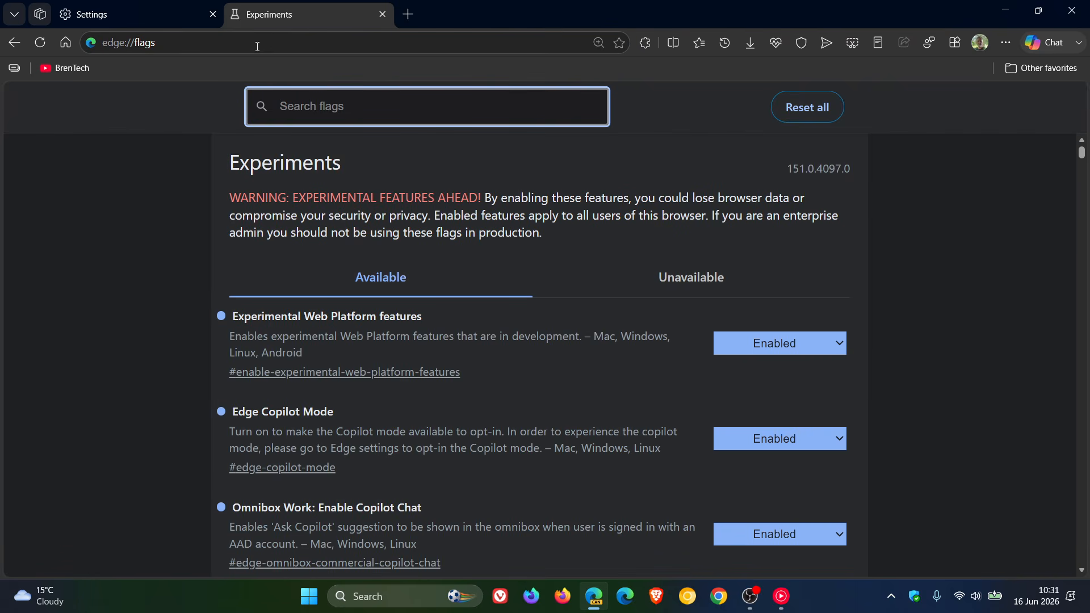
type("js")
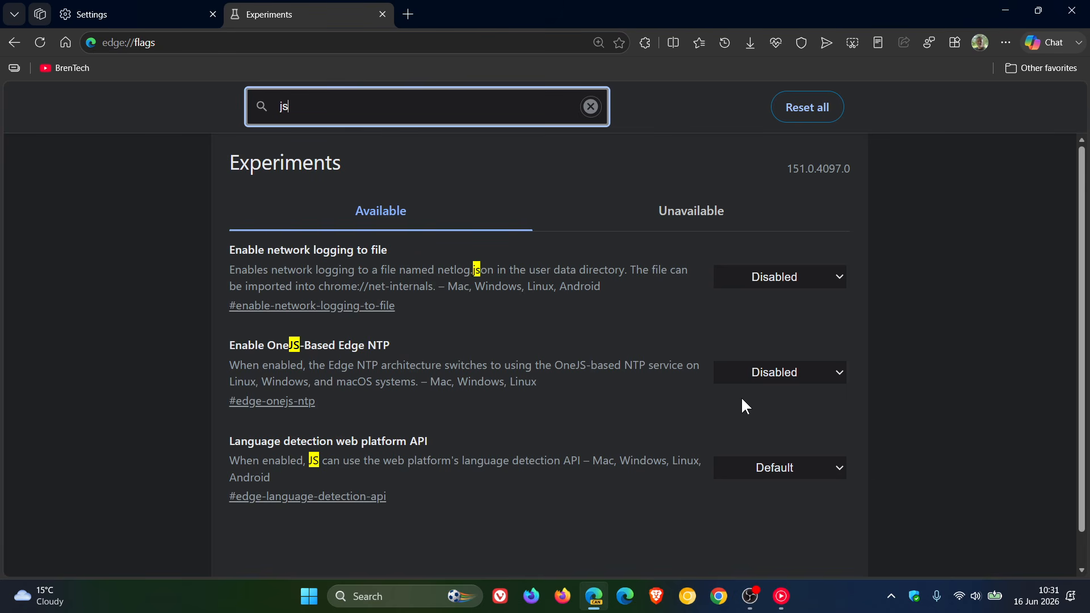
Set the "Enable OneJS-Based Edge NTP" flag to Enabled and restart the browser
left_click(780, 377)
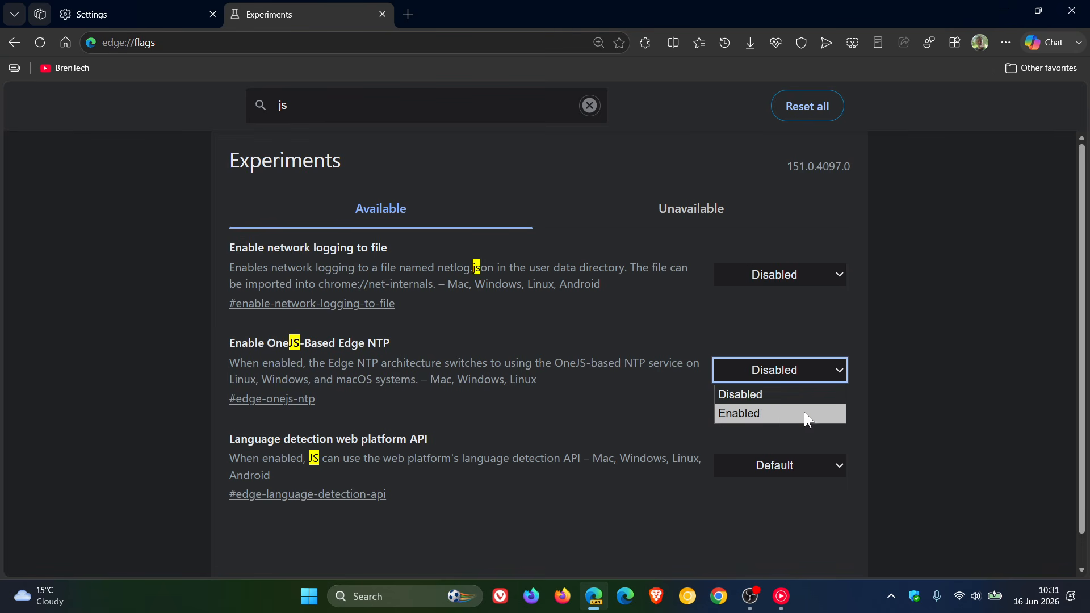
left_click(771, 415)
left_click(1017, 539)
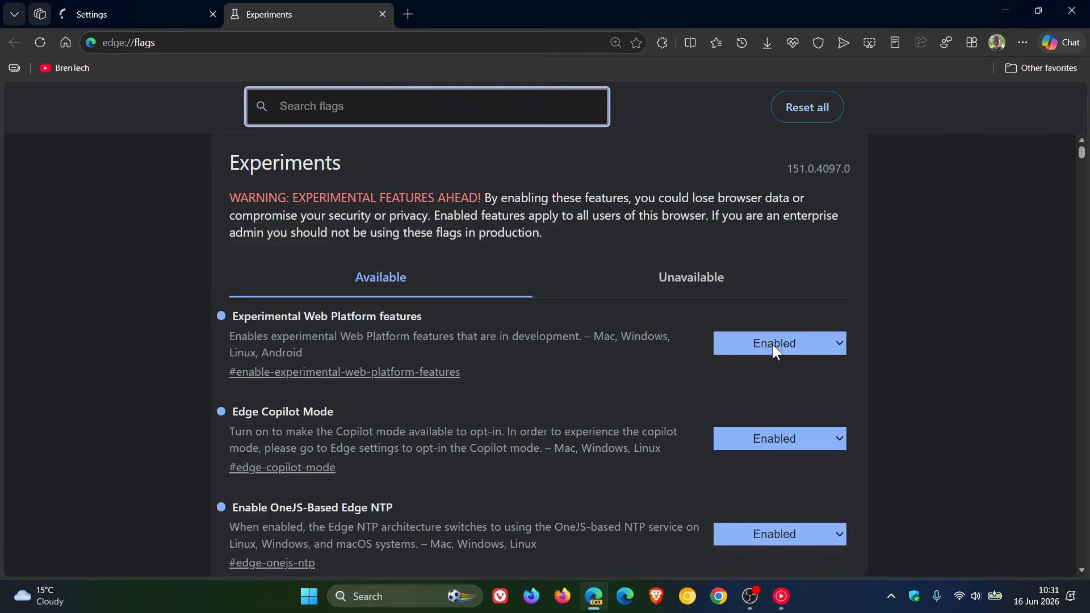
Open a new tab and view the suggestions offered by the page's central search box
left_click(409, 14)
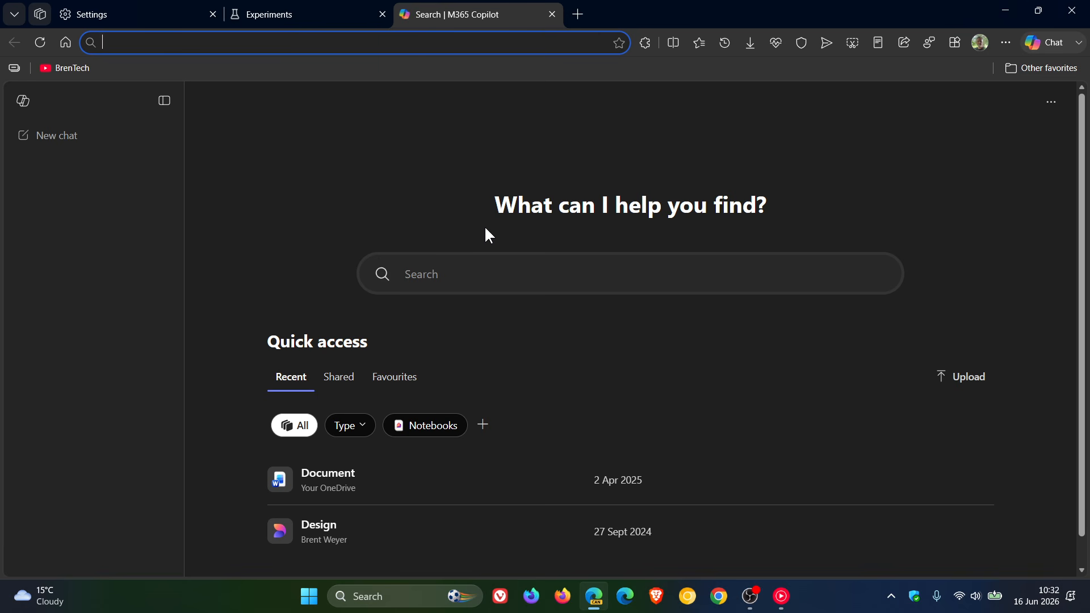
left_click(437, 276)
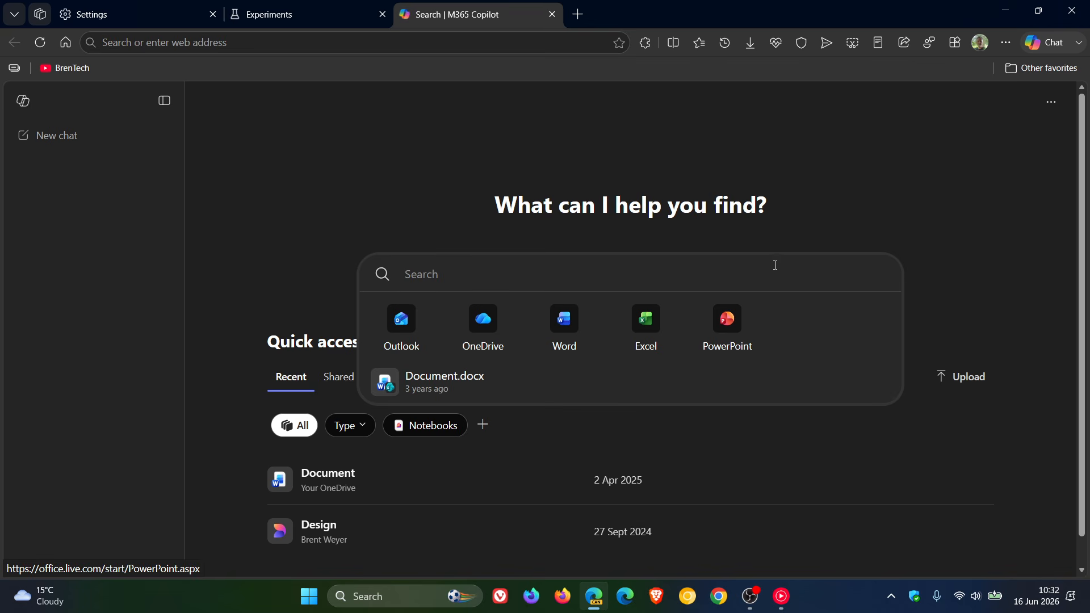
left_click(885, 185)
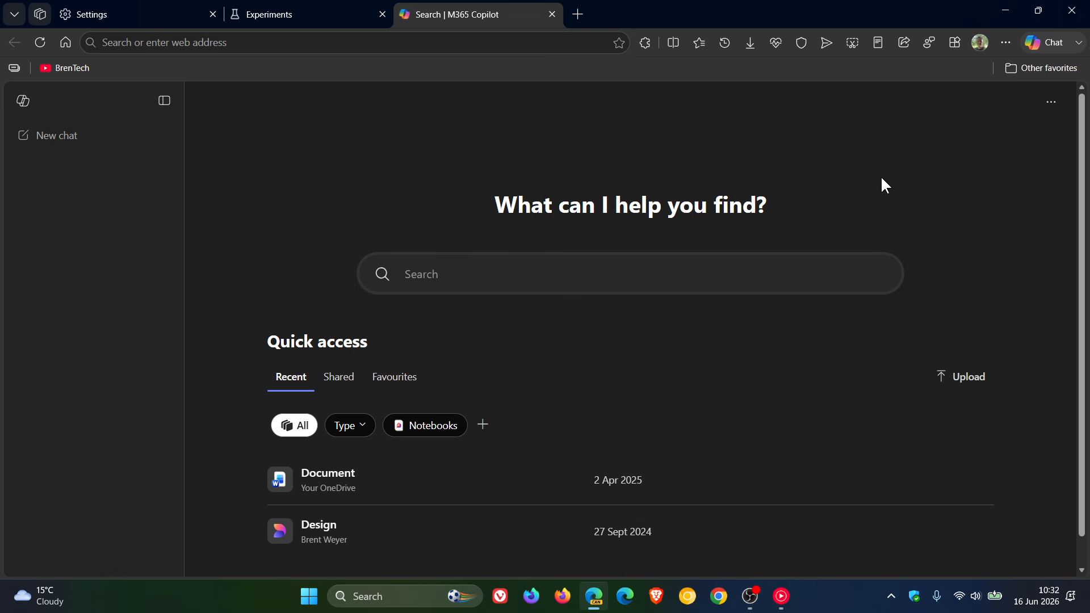
Look through the Shared and Favourites lists under Quick access and return to Recent
scroll(745, 338, "down", 1)
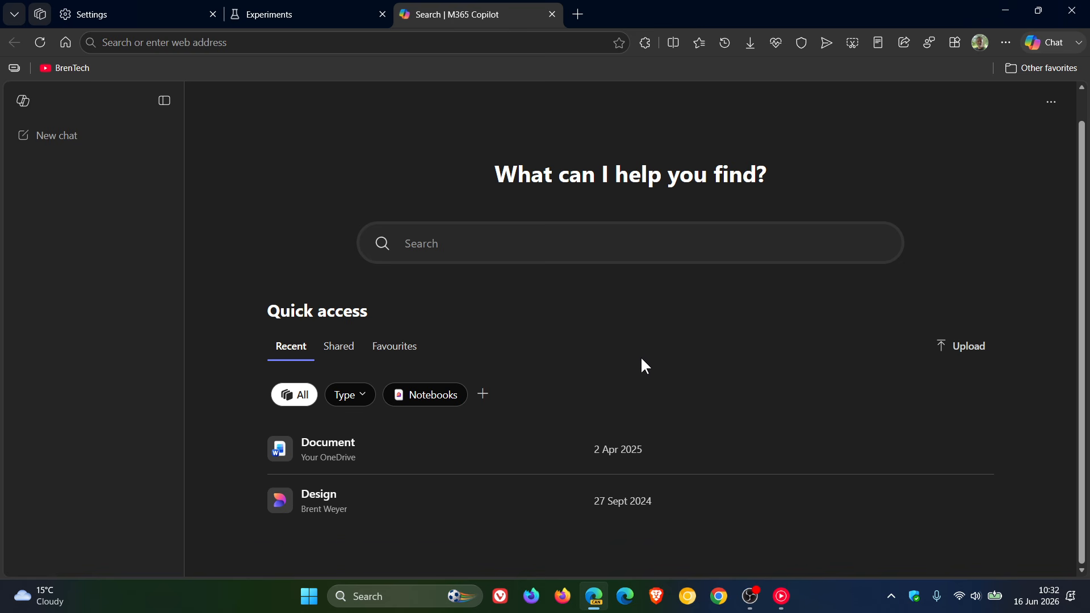
left_click(341, 349)
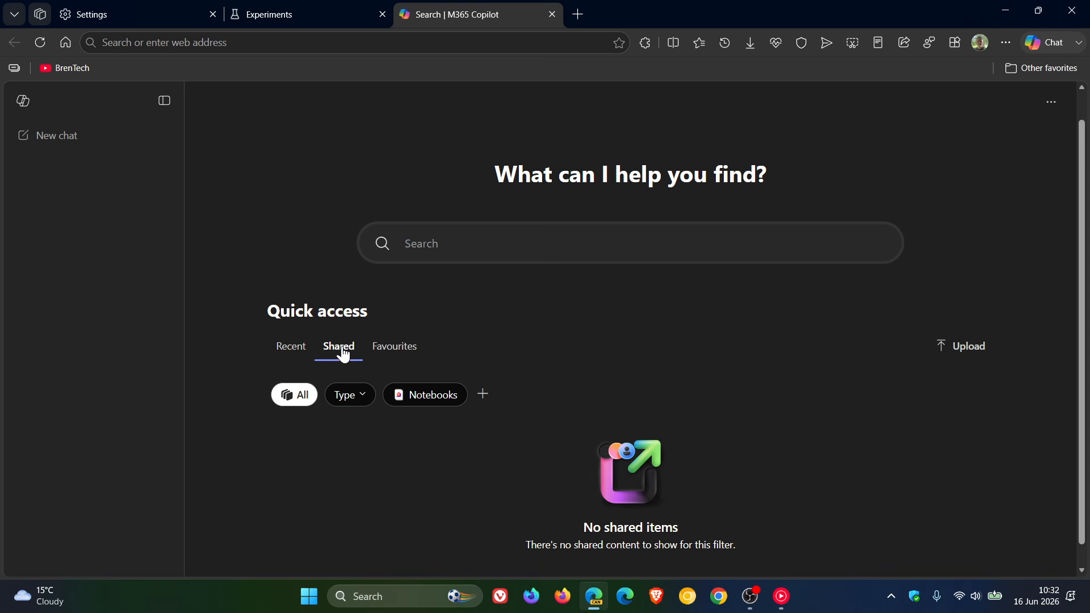
left_click(405, 356)
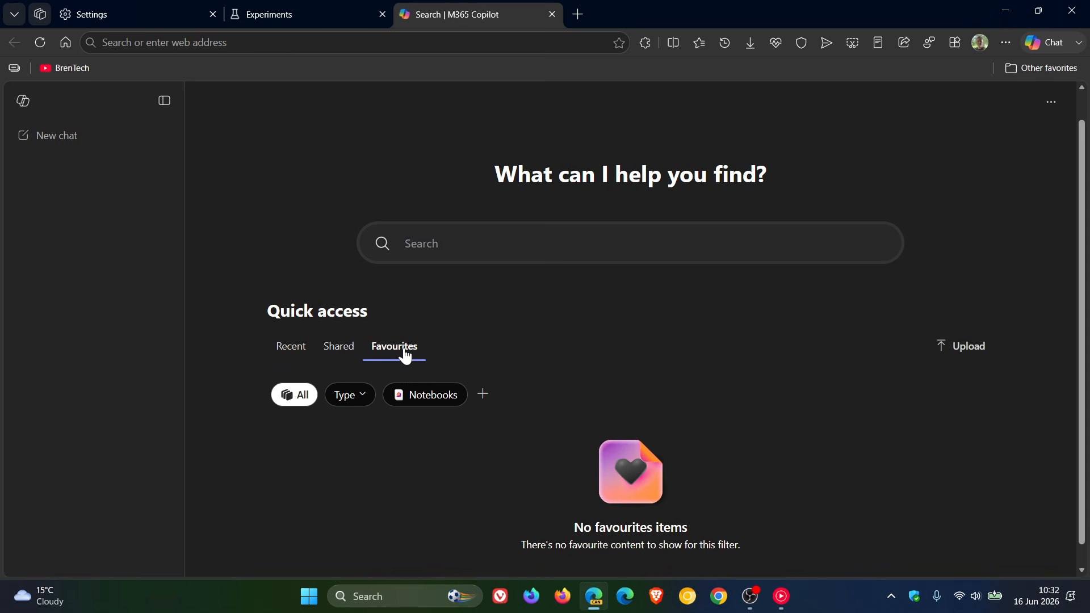
left_click(290, 349)
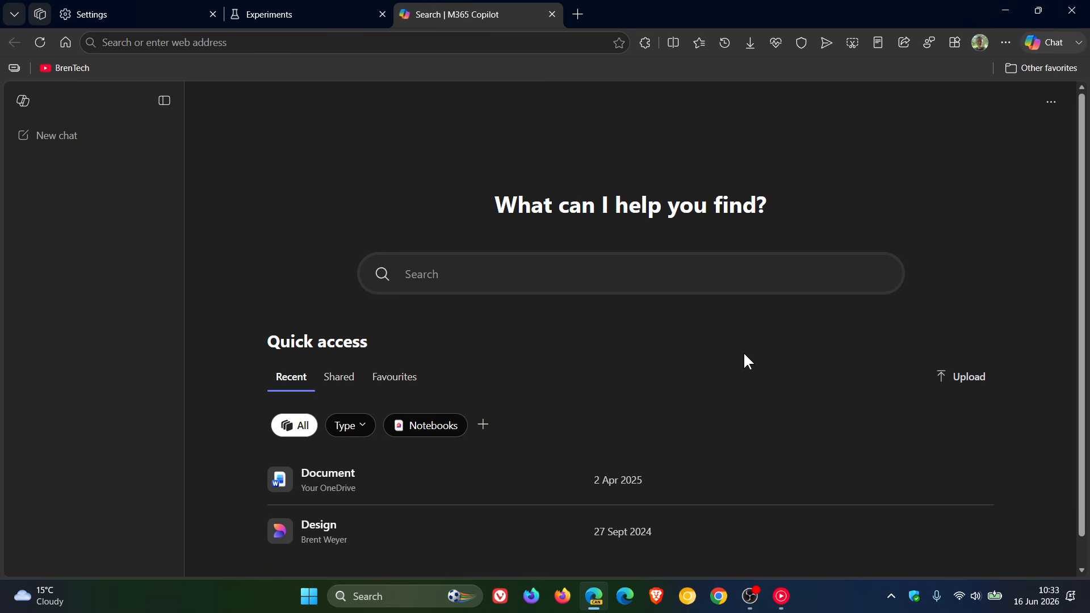
Collapse and expand the M365 Copilot sidebar, and view the New chat page before returning to the search page
left_click(164, 100)
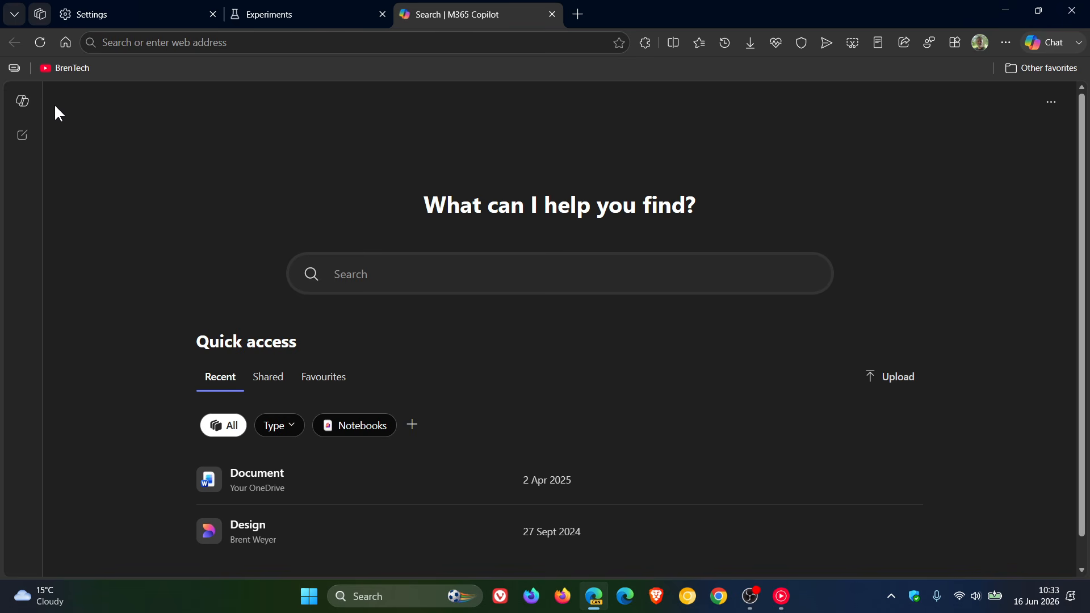
left_click(18, 178)
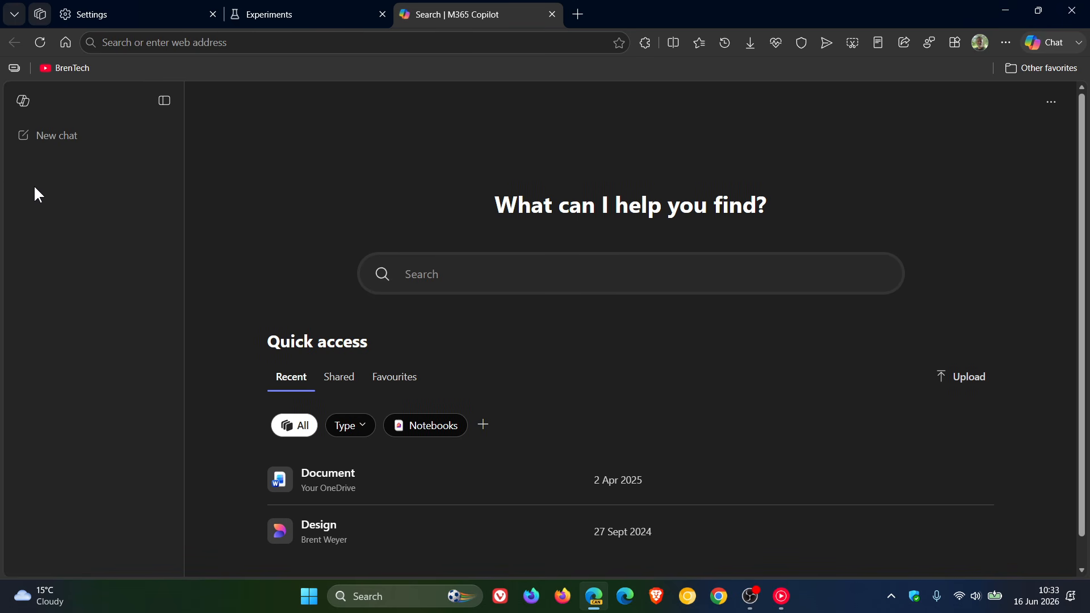
left_click(54, 137)
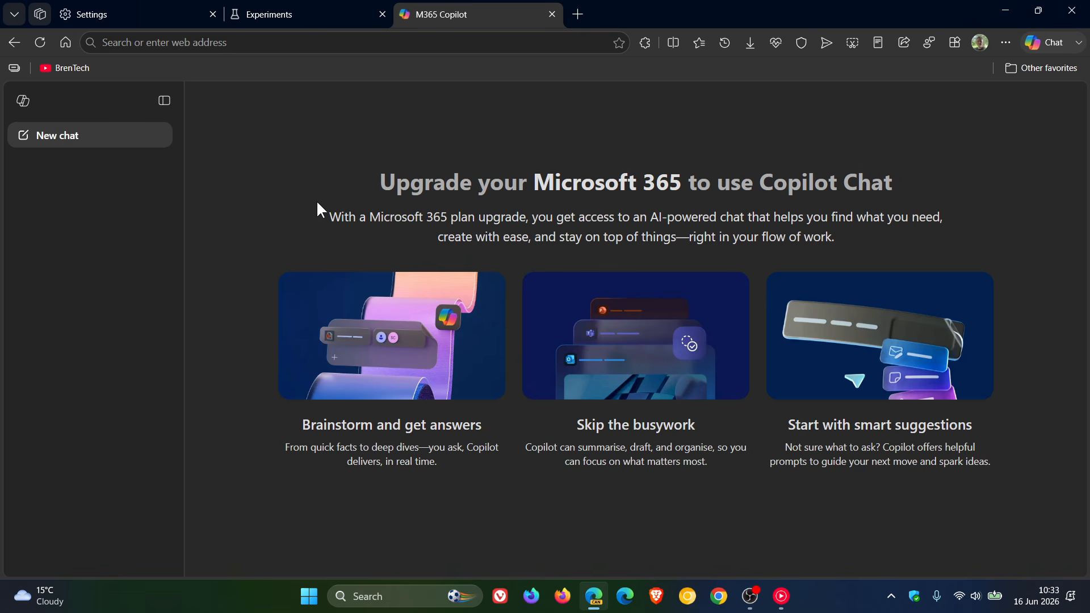
left_click(13, 42)
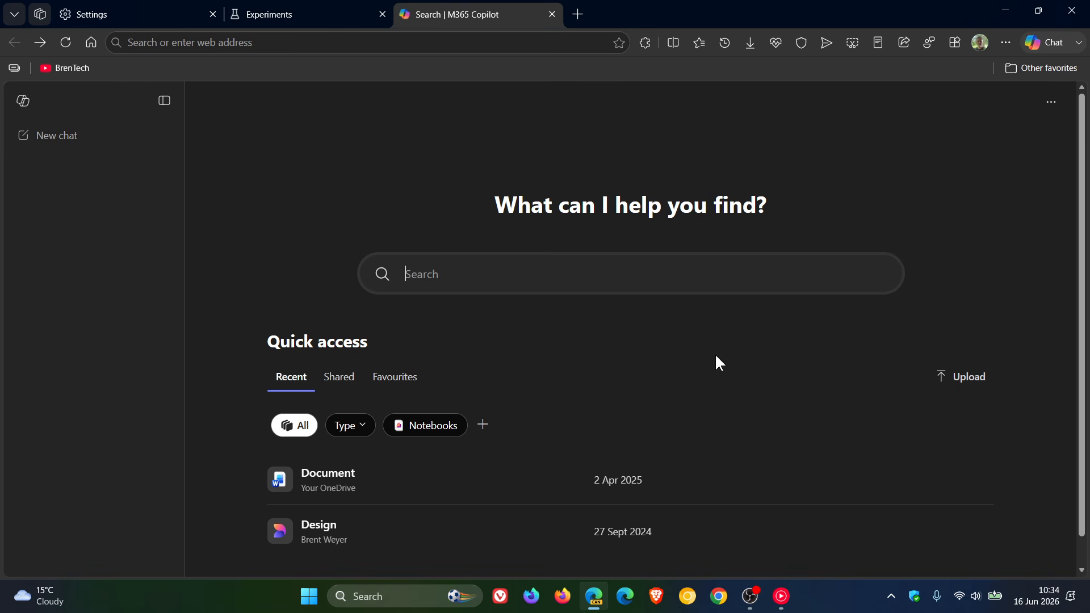
Check the Copilot and AI settings page, return to the M365 Copilot tab and close it
left_click(117, 11)
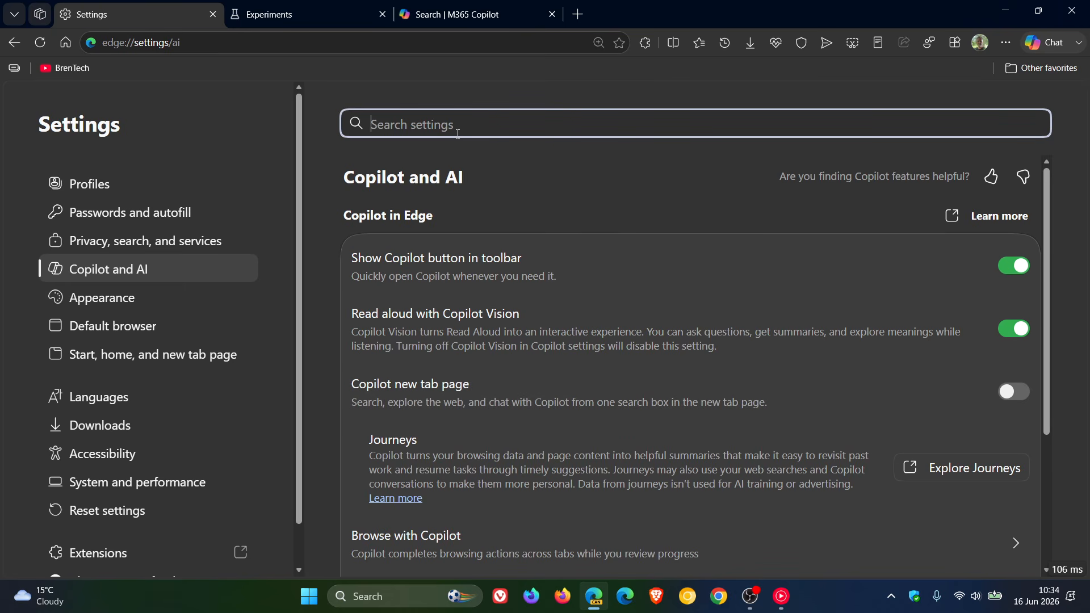
left_click(449, 18)
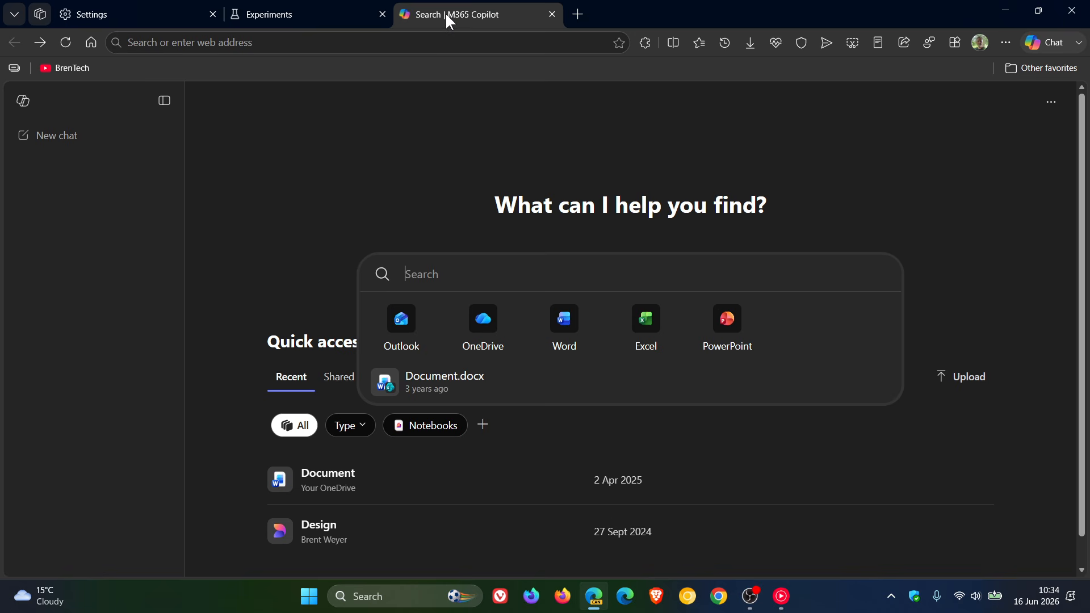
left_click(552, 14)
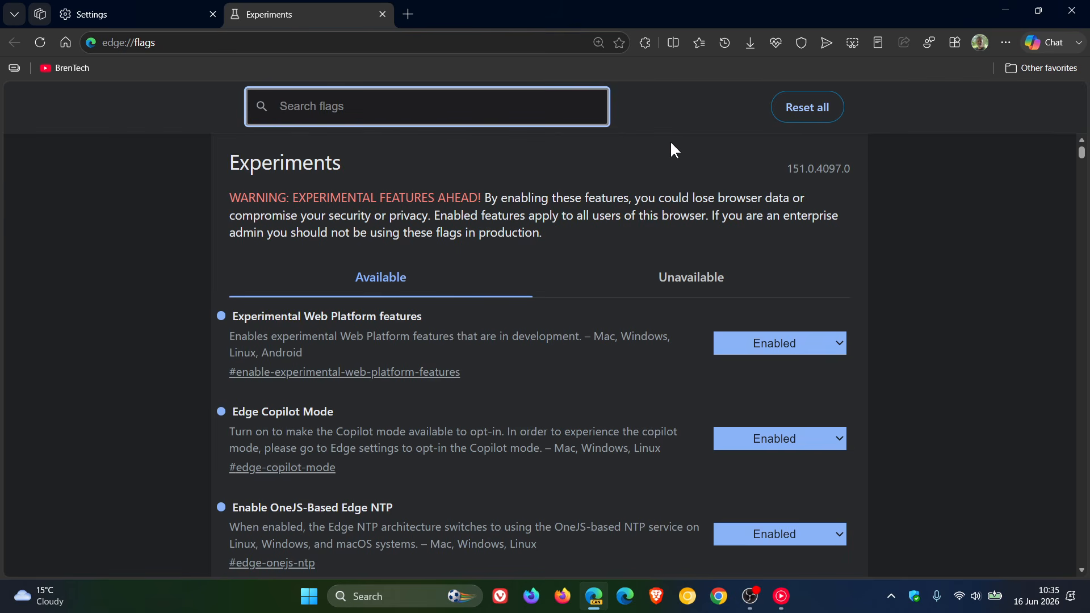
Search the flags for "js", set "Enable OneJS-Based Edge NTP" to Disabled, and restart the browser
type("j")
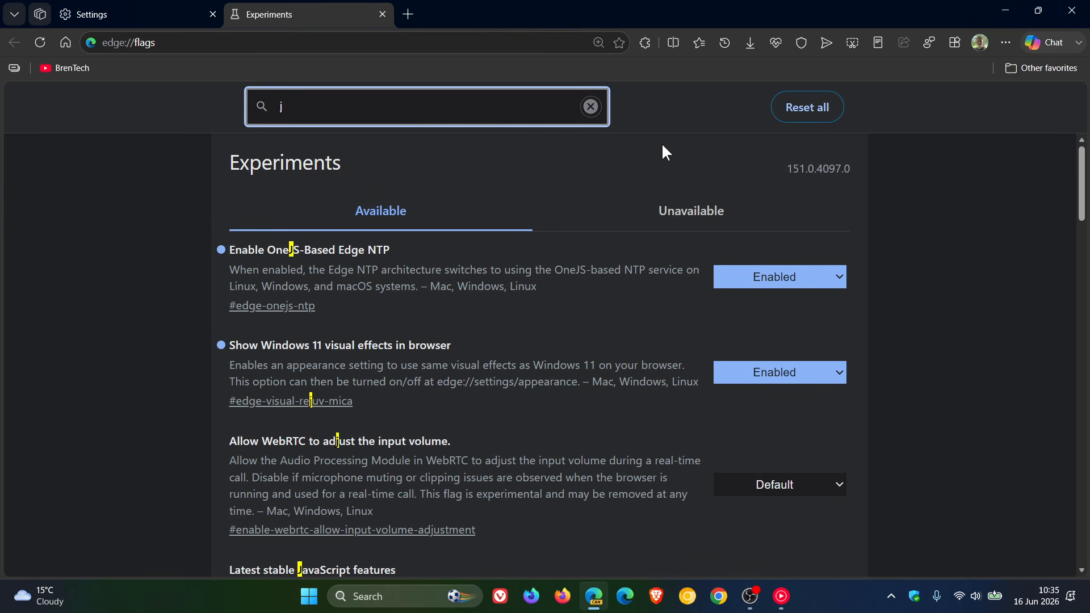
type("s")
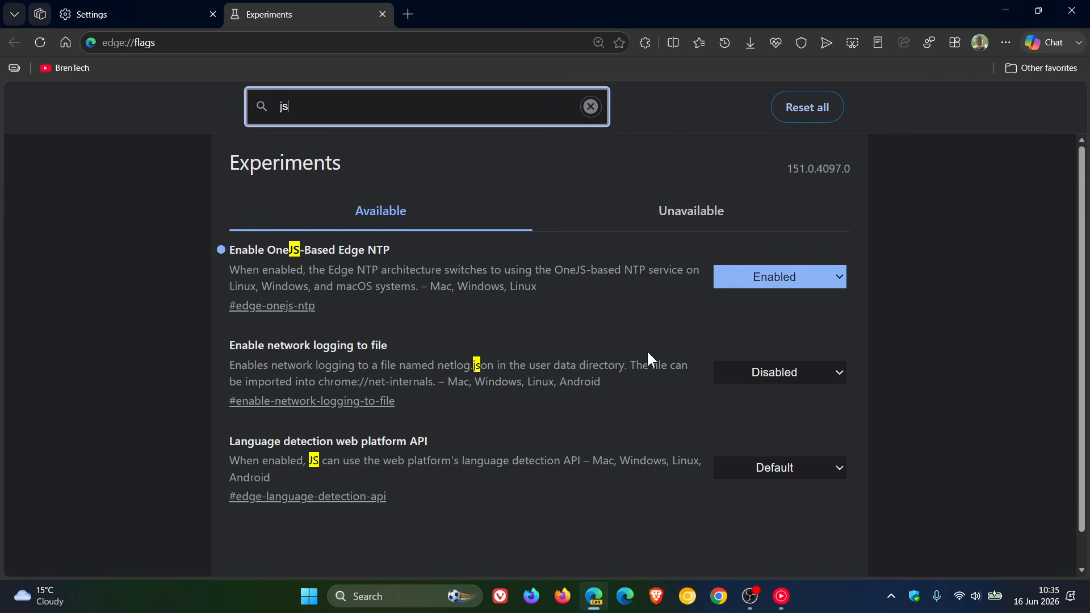
left_click(770, 284)
left_click(759, 297)
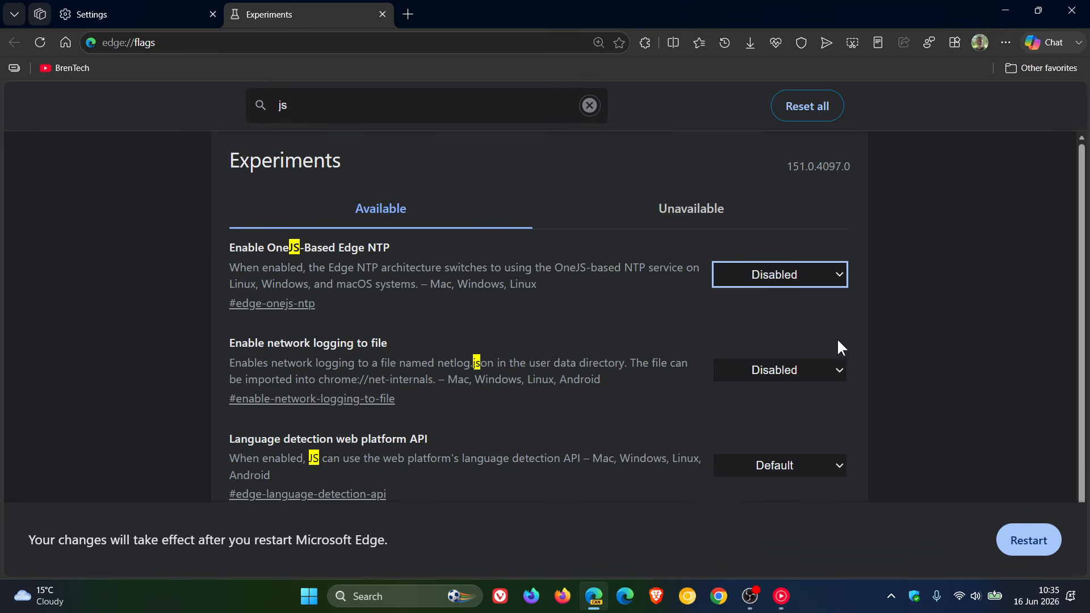
left_click(1011, 540)
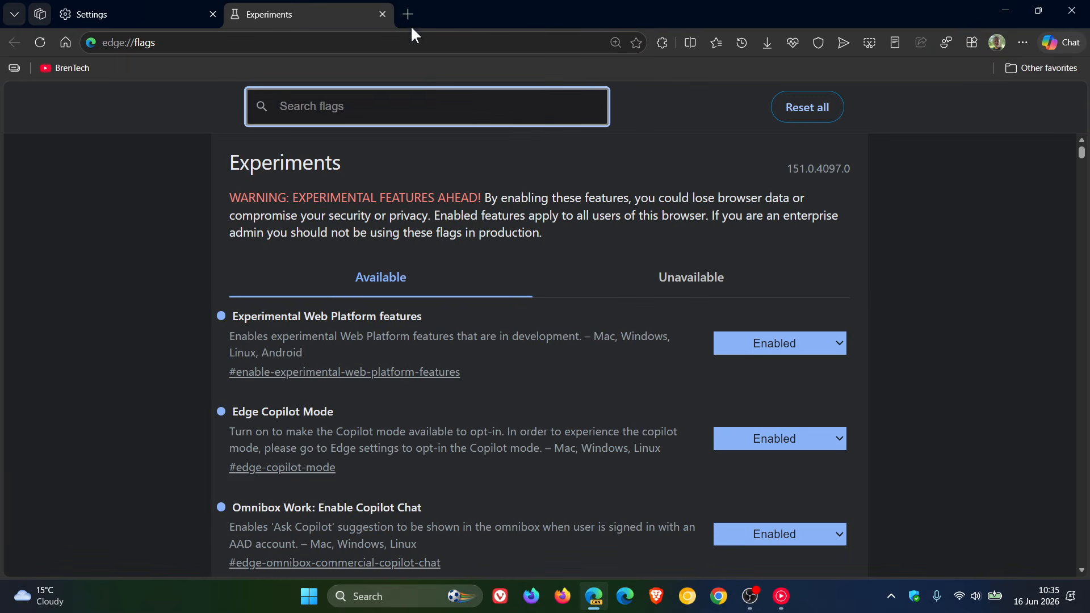
Open a new tab and load the browser's home page in it to check the standard layout
left_click(408, 14)
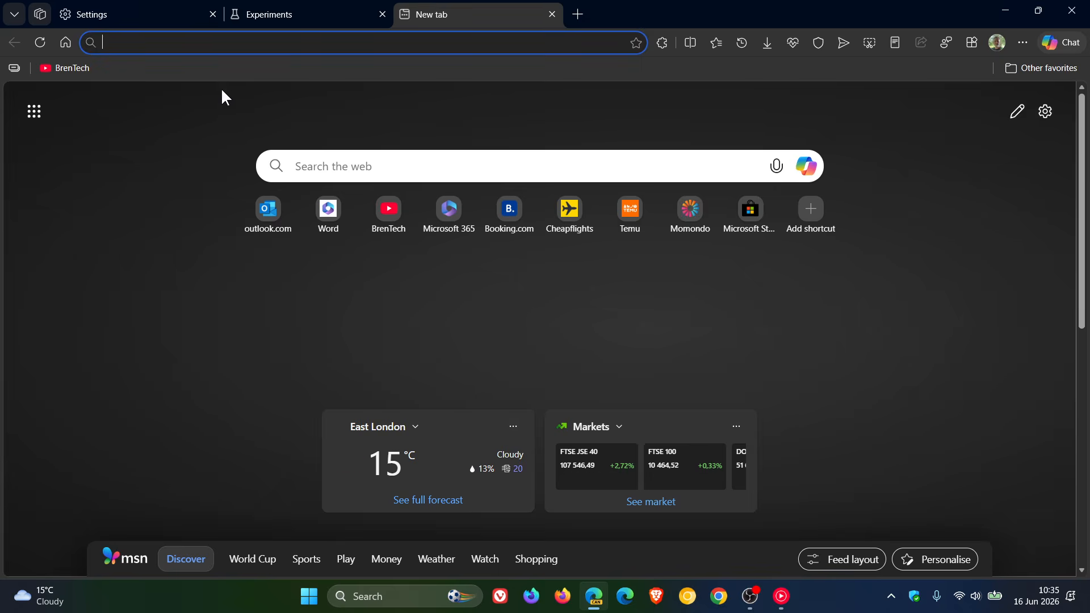
left_click(65, 42)
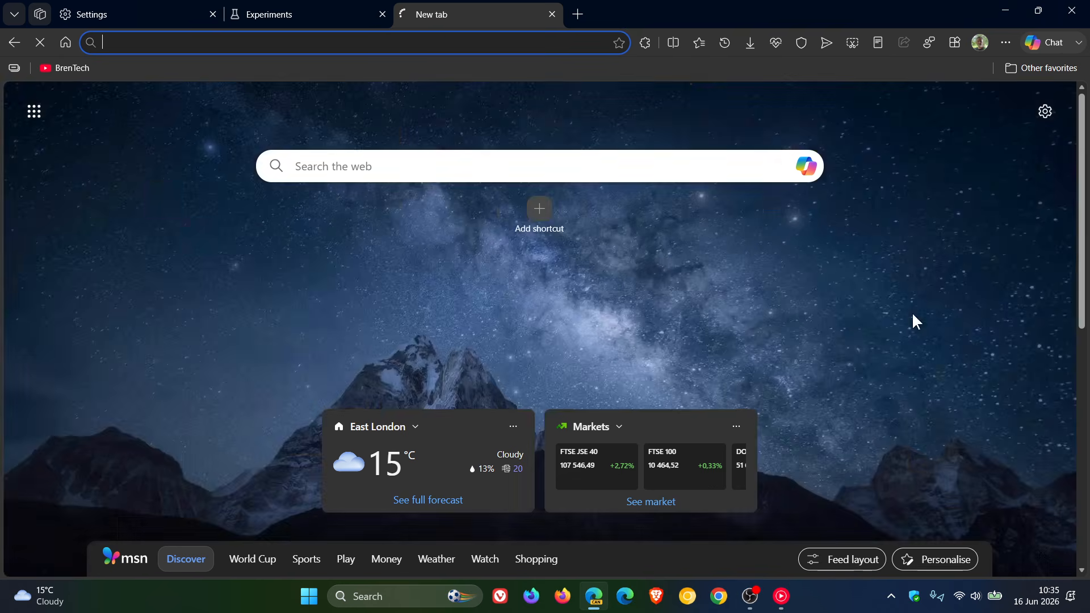